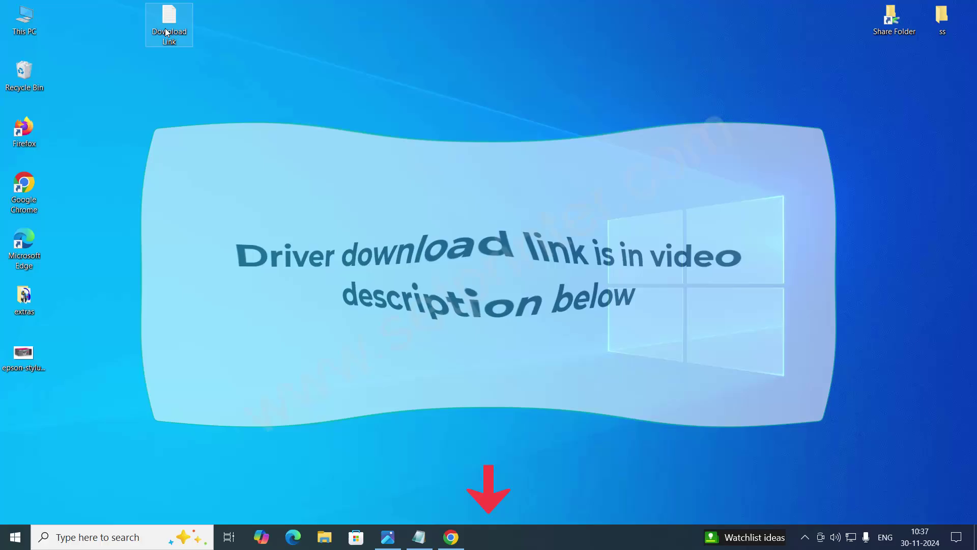
# Copy the Epson Stylus 1400 driver URL from the Download Link file, then close Notepad.
pyautogui.doubleClick(166, 32)
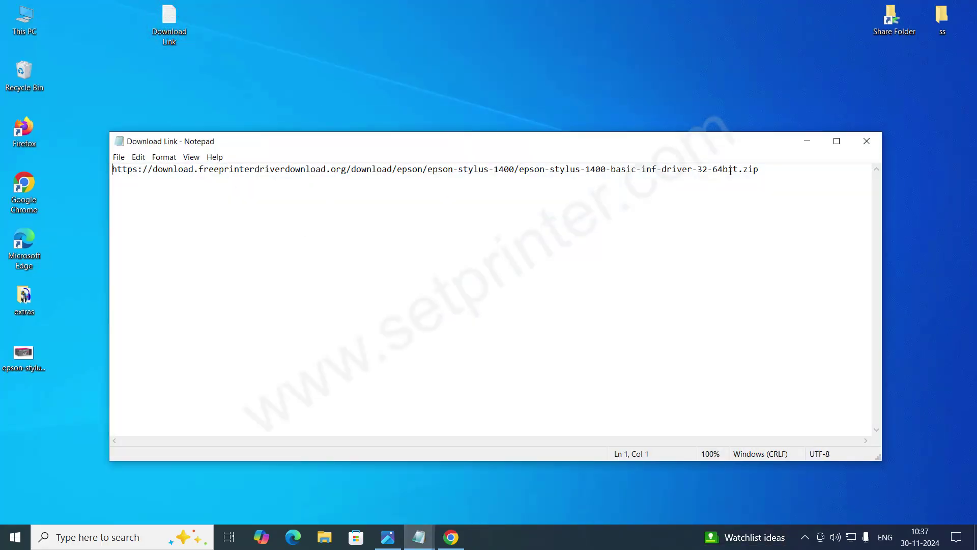
pyautogui.moveTo(760, 169); pyautogui.dragTo(112, 169)
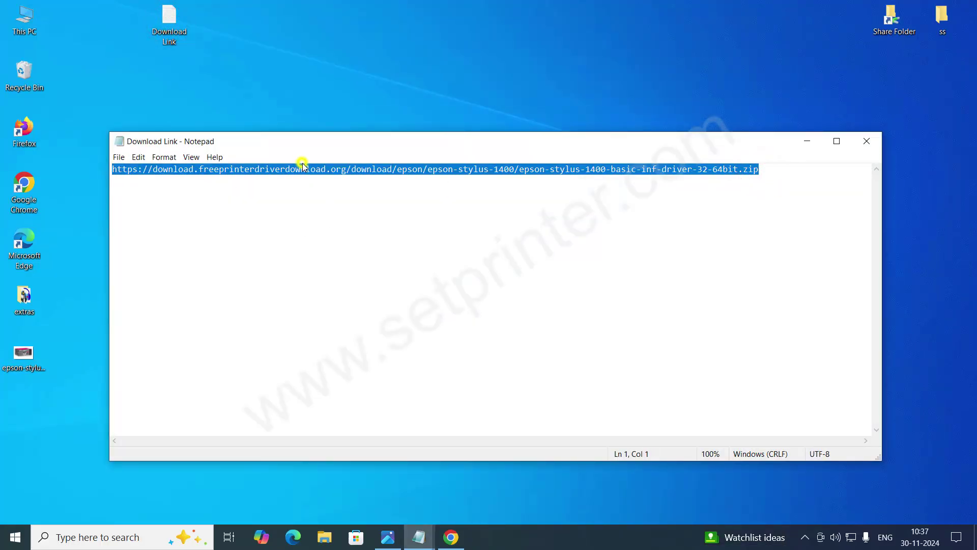
pyautogui.rightClick(327, 169)
pyautogui.click(362, 206)
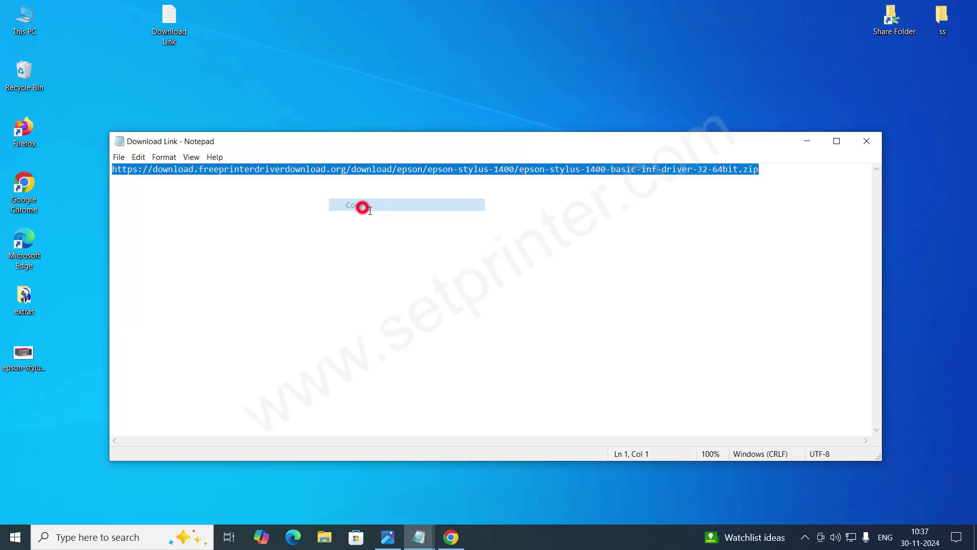
pyautogui.click(866, 141)
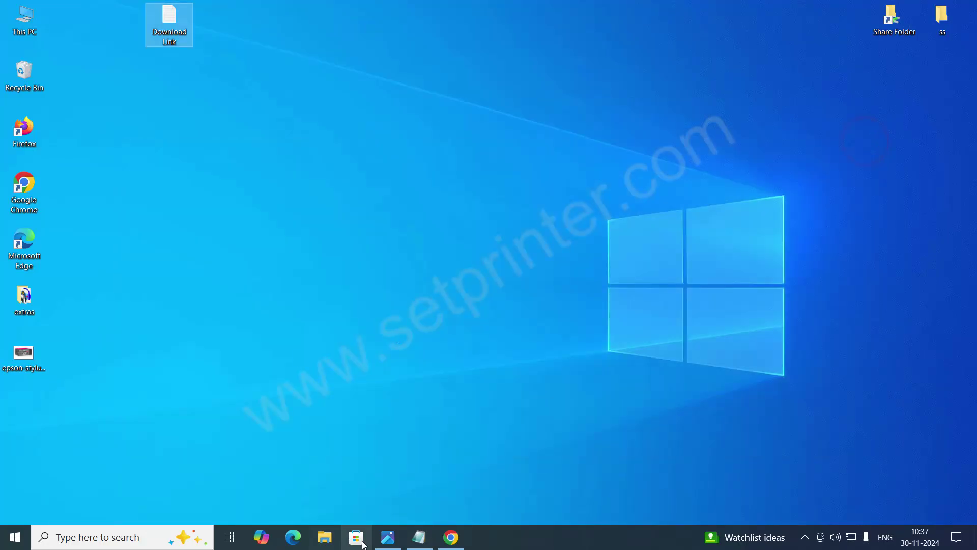
# Paste the driver URL into Chrome and save epson-stylus-1400-basic-inf-driver-32-64bit.zip to Downloads.
pyautogui.doubleClick(24, 188)
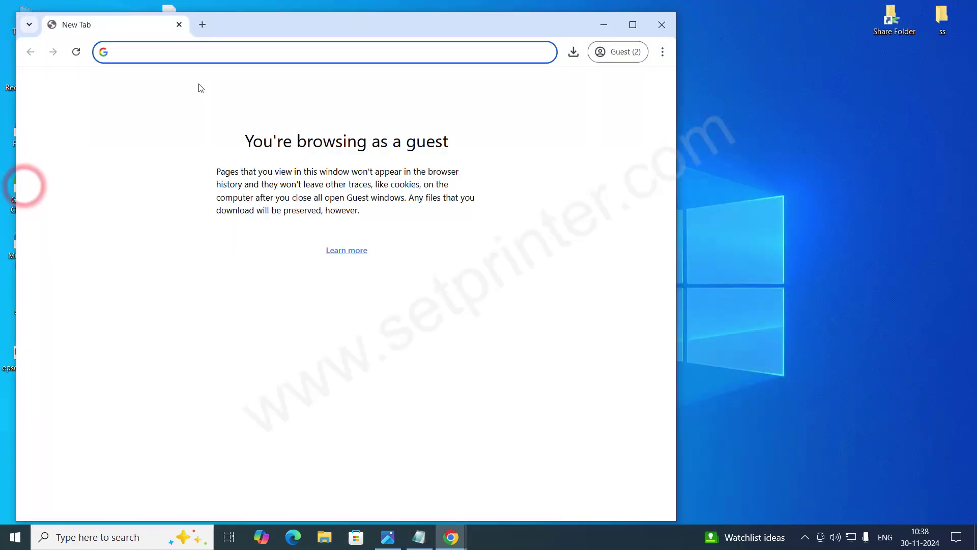
pyautogui.rightClick(194, 51)
pyautogui.click(232, 158)
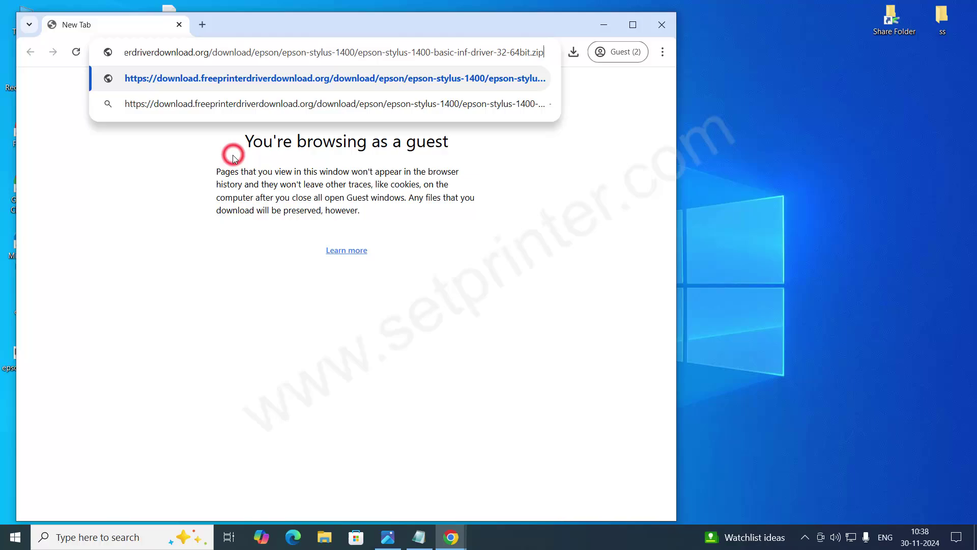
pyautogui.press('Return')
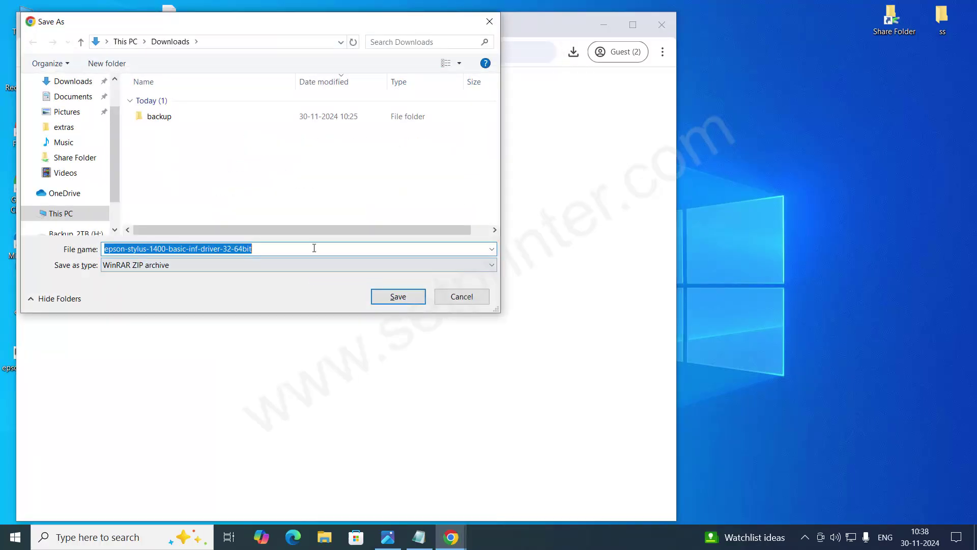
pyautogui.click(401, 303)
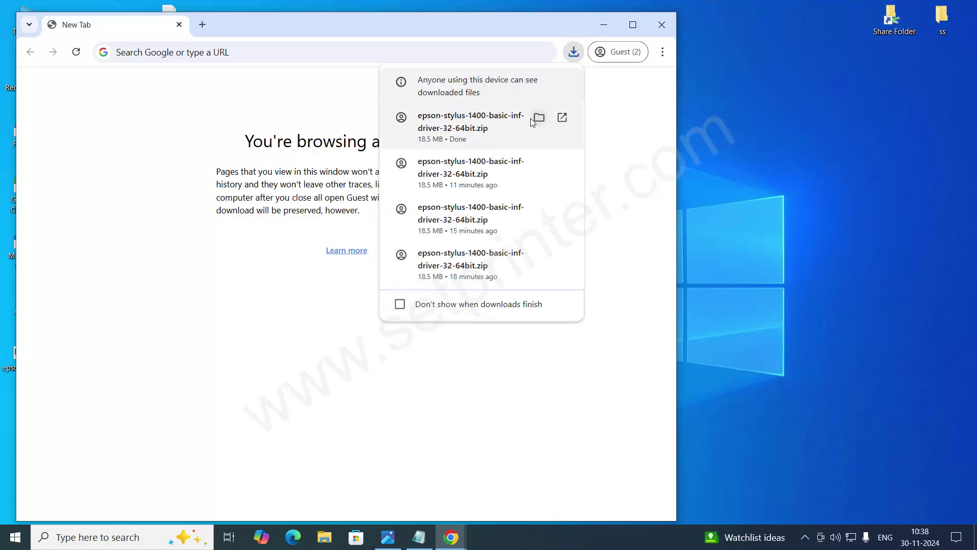
# Extract epson-stylus-1400-basic-inf-driver-32-64bit.zip into its own folder in Downloads.
pyautogui.click(538, 118)
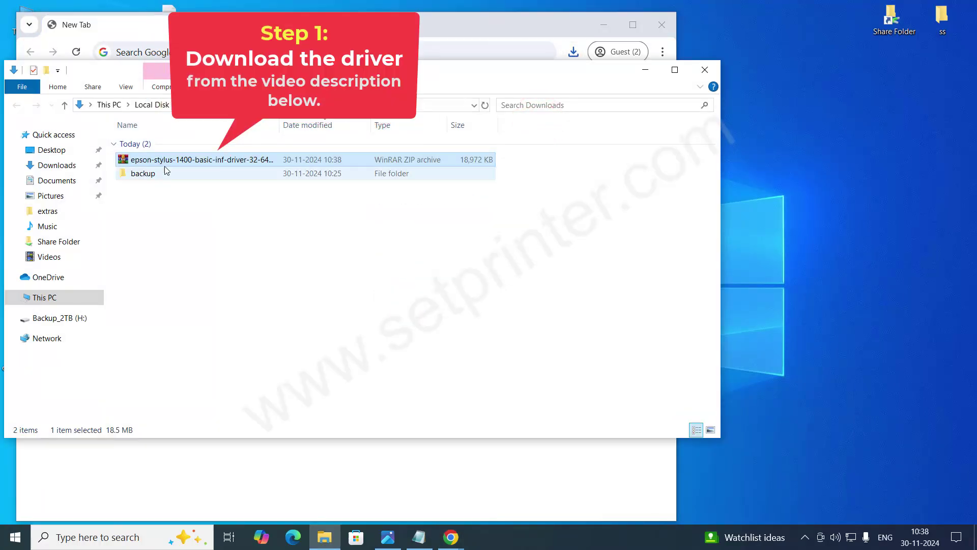
pyautogui.rightClick(166, 166)
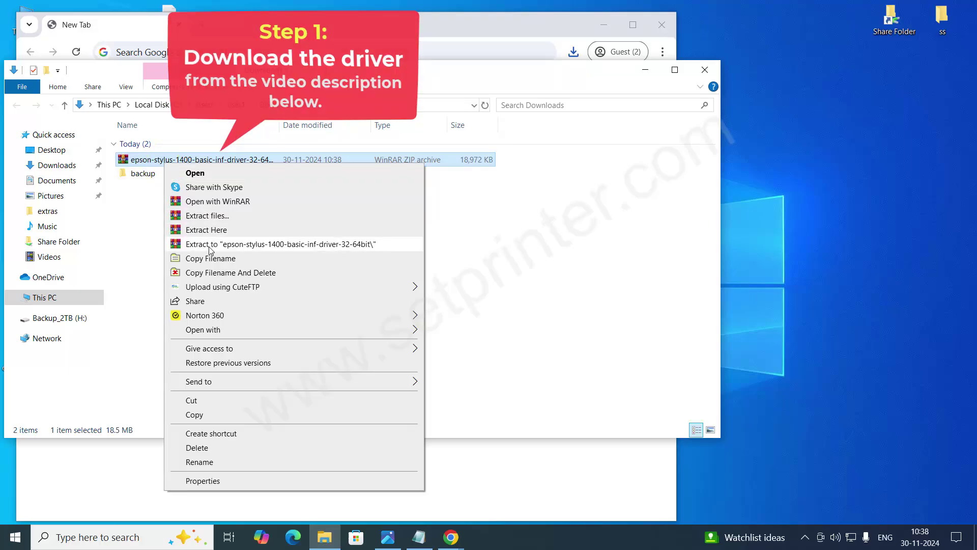
pyautogui.click(233, 245)
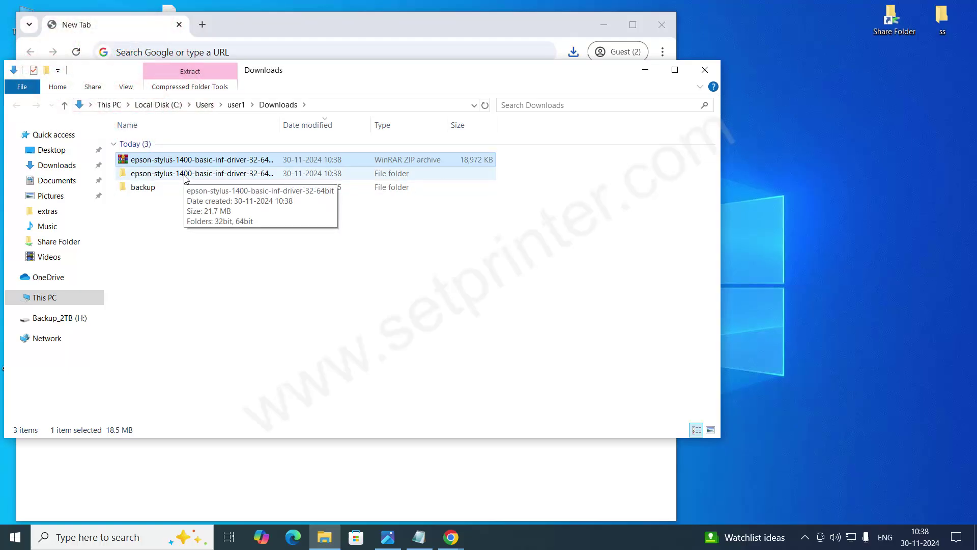
# Open the extracted driver folder and point out its 32bit and 64bit subfolders.
pyautogui.doubleClick(166, 176)
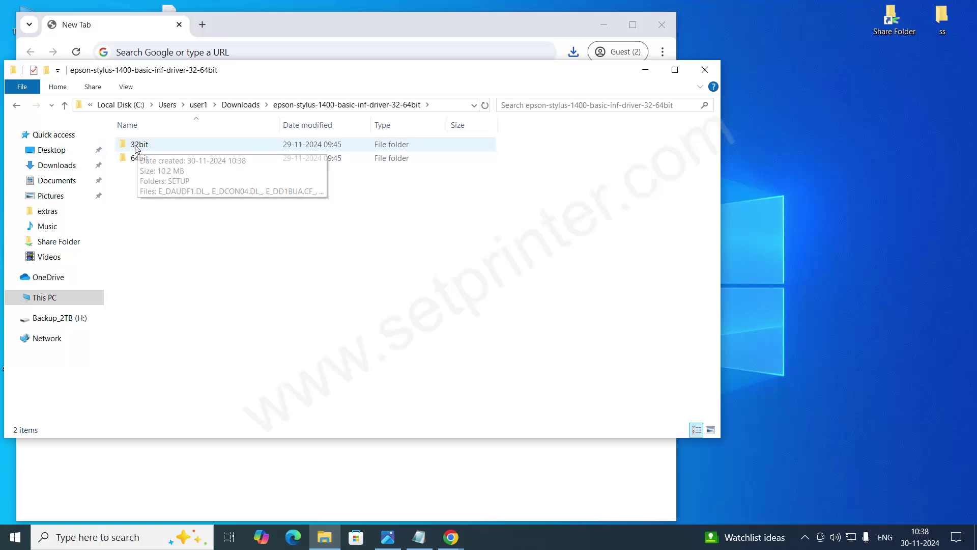
pyautogui.click(138, 158)
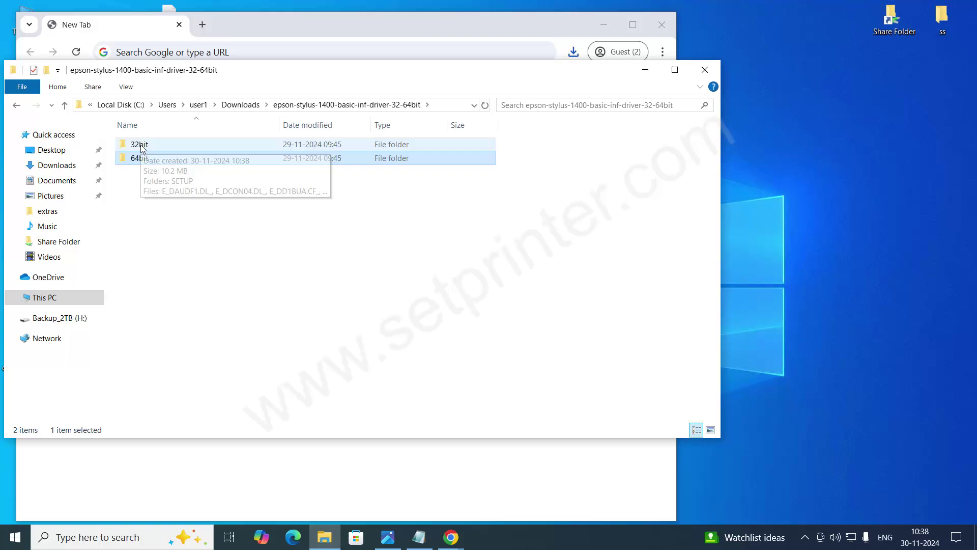
pyautogui.click(140, 147)
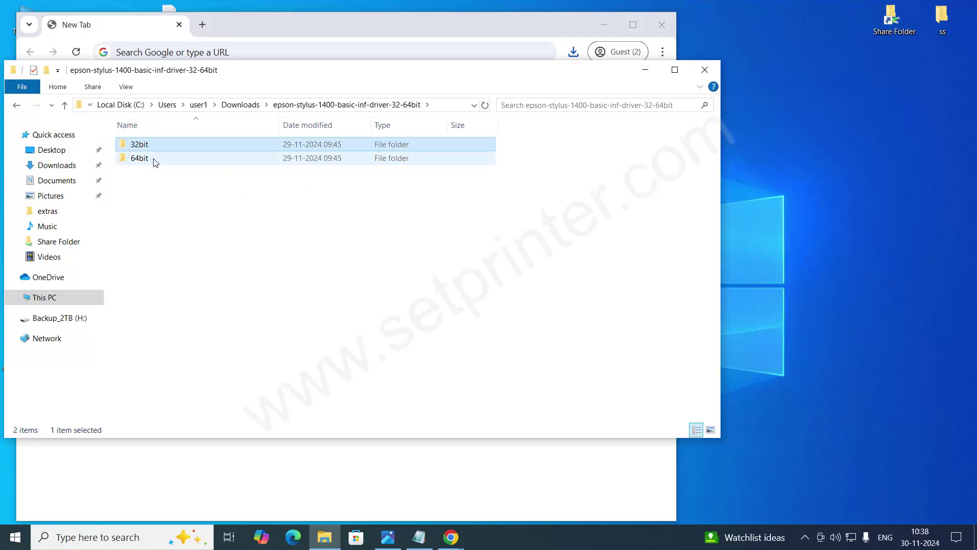
pyautogui.click(157, 159)
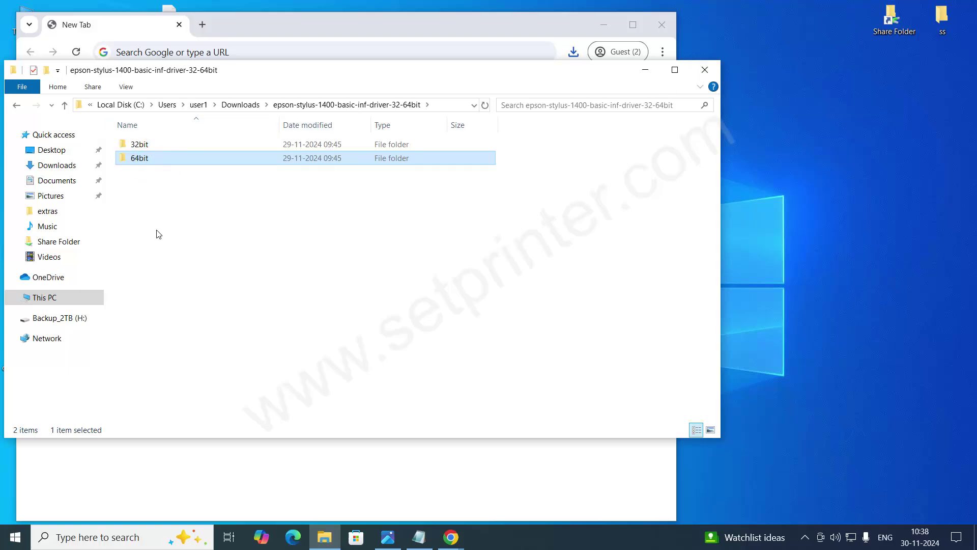
# Close File Explorer and Chrome, then bring up the context menu for This PC.
pyautogui.click(705, 70)
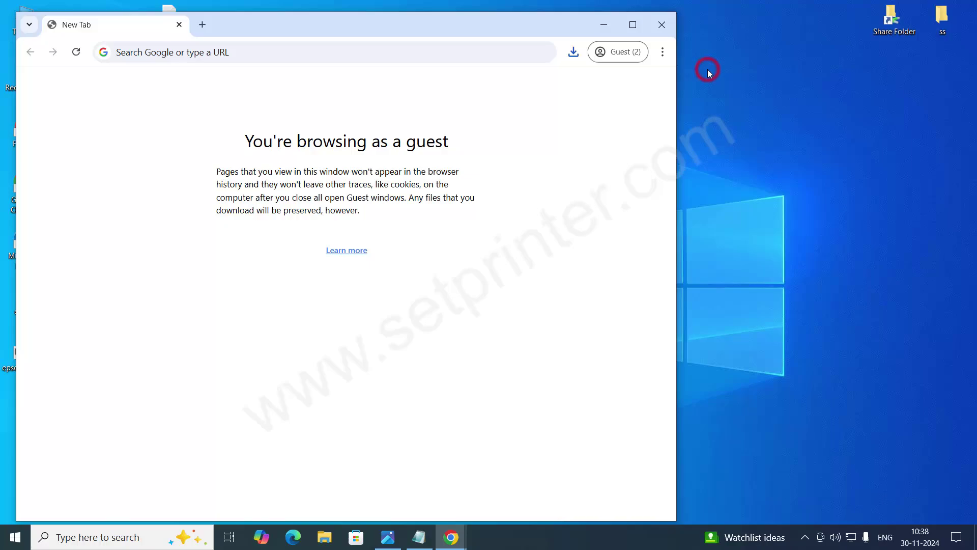
pyautogui.click(663, 24)
pyautogui.click(269, 302)
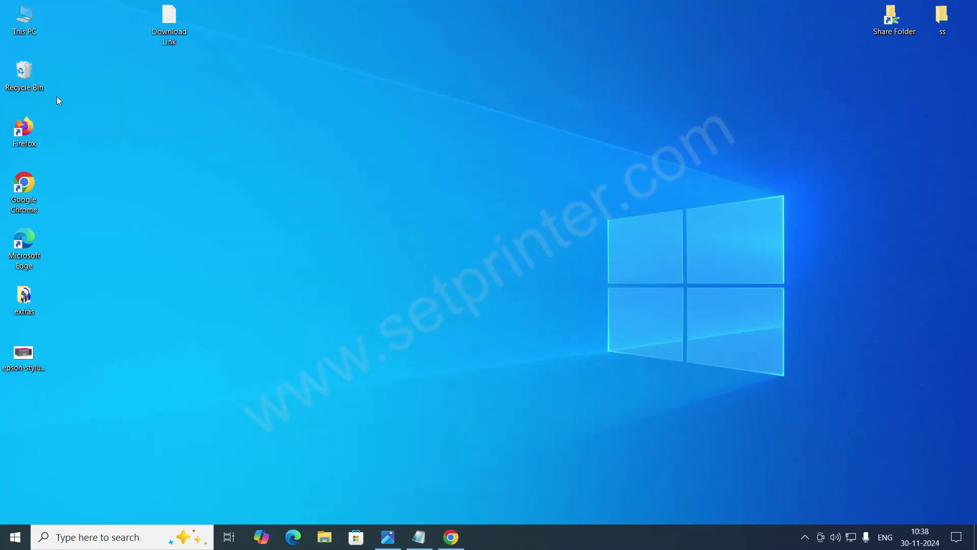
pyautogui.rightClick(28, 20)
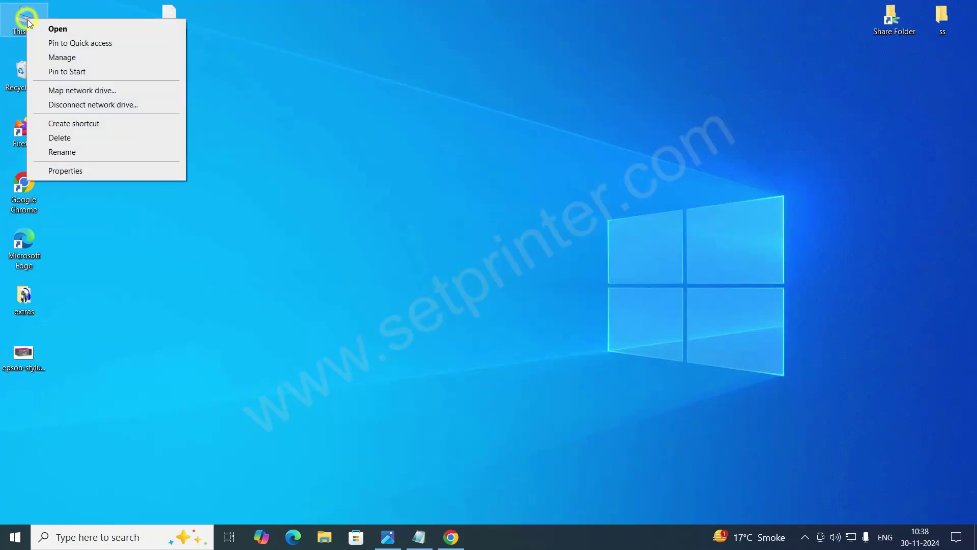
# Open This PC's Properties and highlight the 64-bit system type on the About page.
pyautogui.click(83, 172)
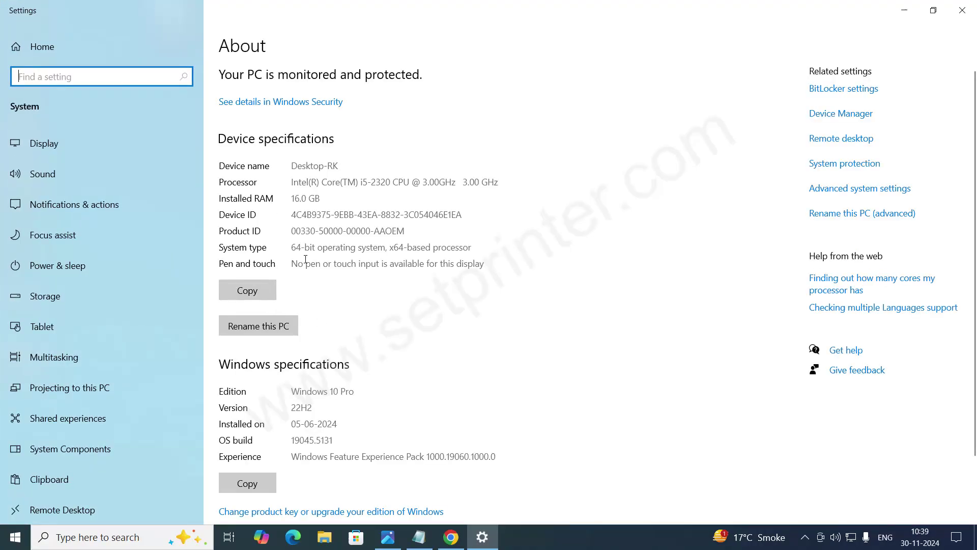
pyautogui.click(222, 251)
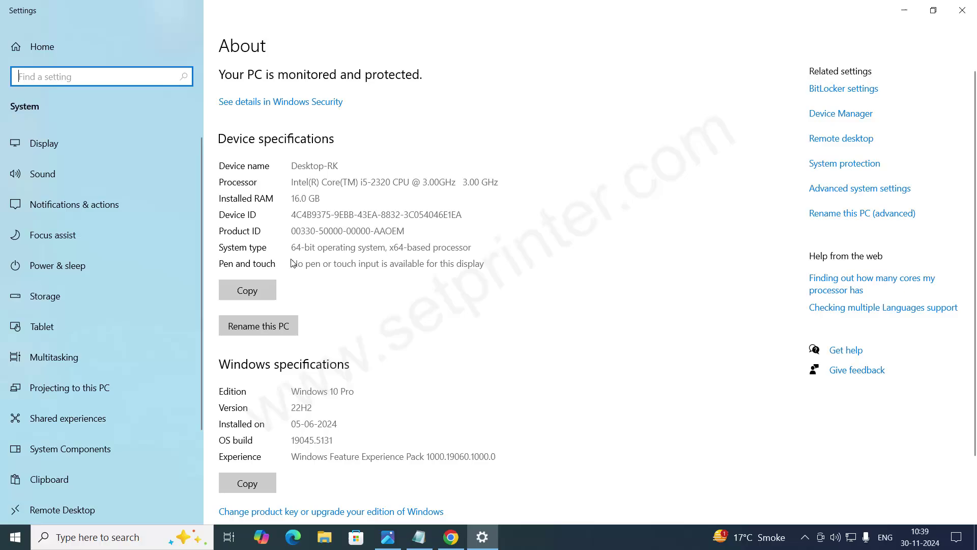
pyautogui.moveTo(292, 249); pyautogui.dragTo(316, 249)
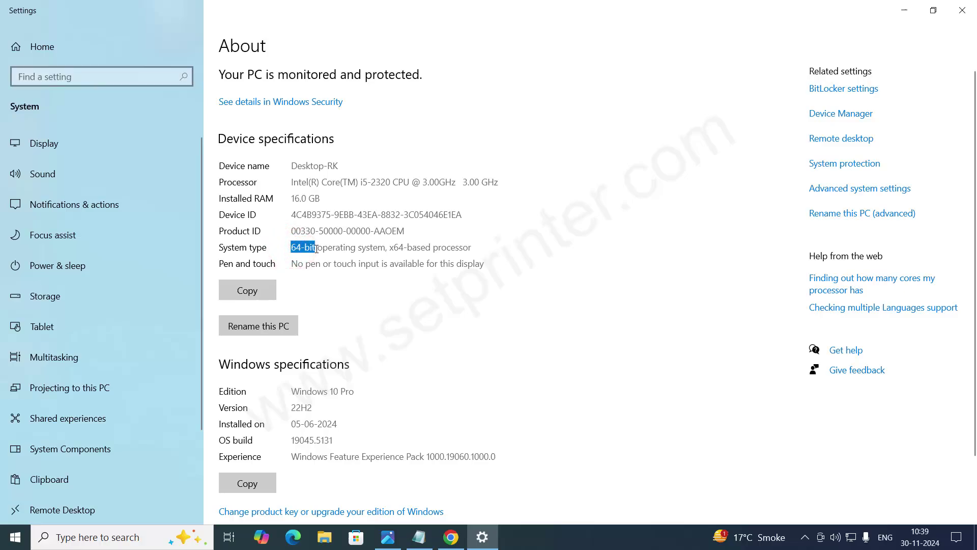
# Close the Settings window showing the About page.
pyautogui.click(963, 11)
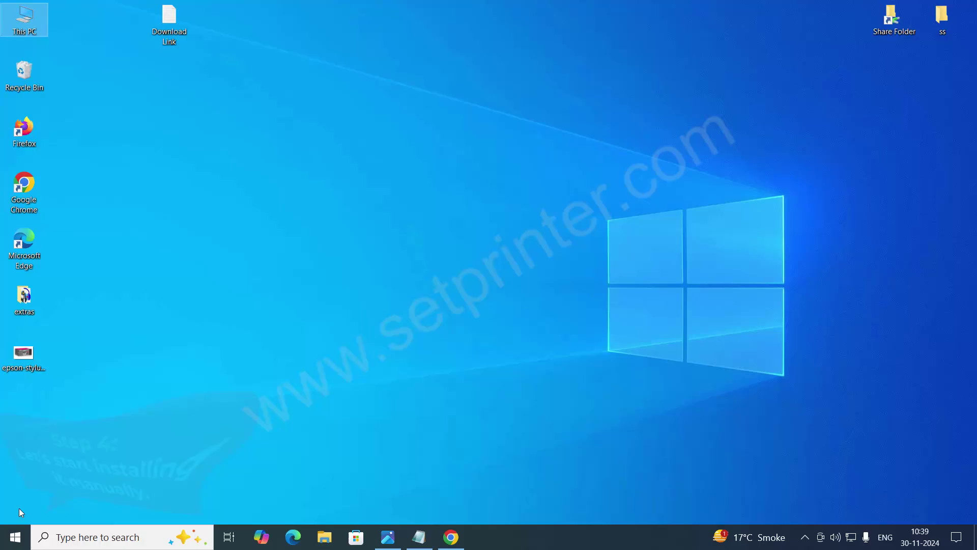
# Launch Settings from Start and go to Devices > Printers & scanners.
pyautogui.click(15, 537)
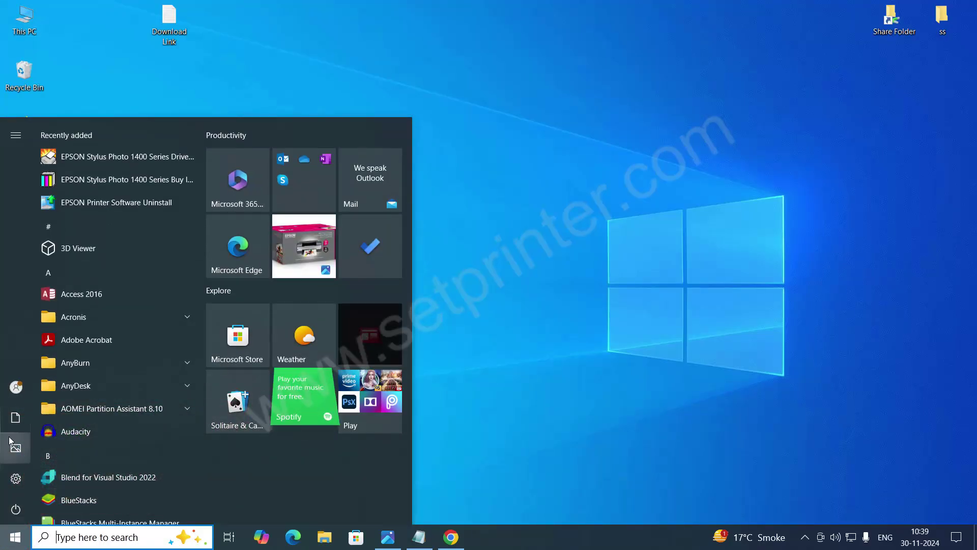
pyautogui.click(15, 478)
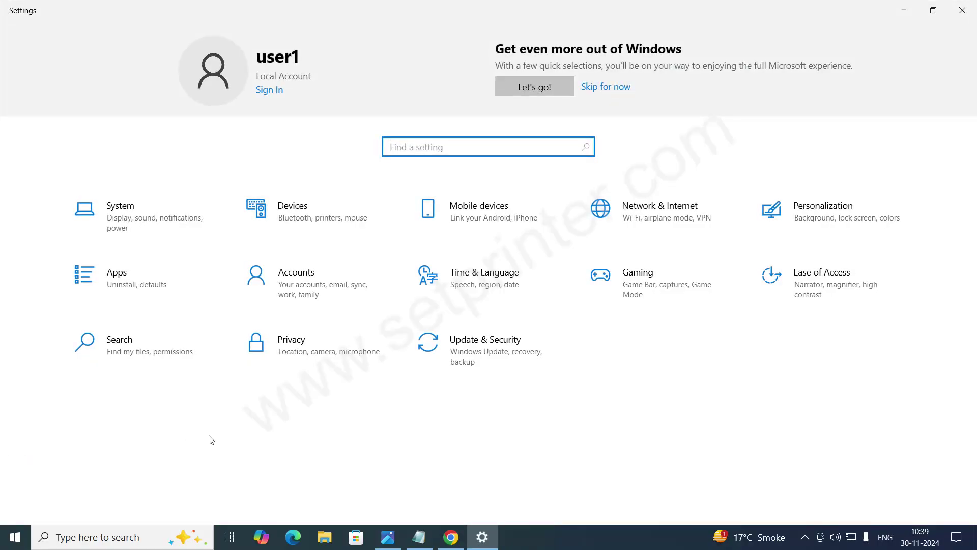
pyautogui.click(312, 224)
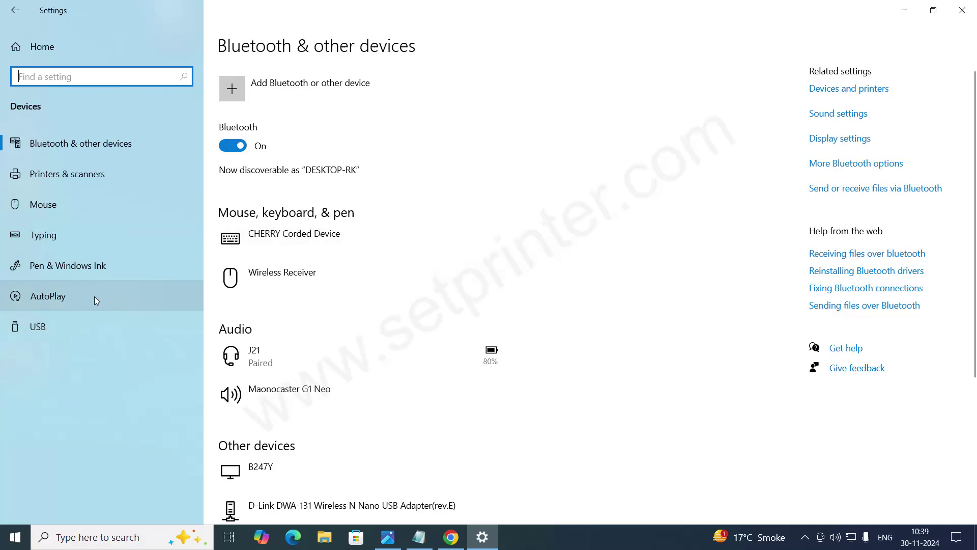
pyautogui.click(56, 182)
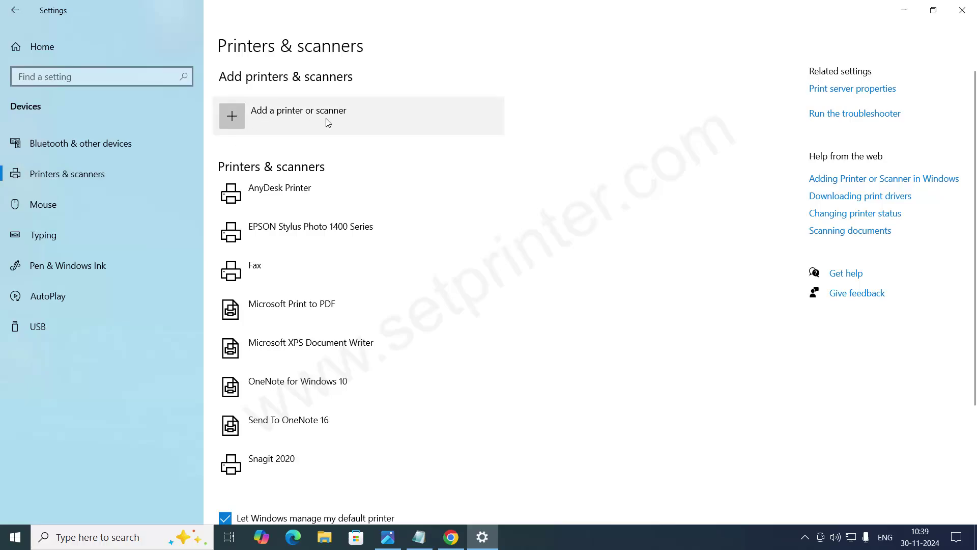
# Add a printer via 'The printer that I want isn't listed', choosing a local printer with manual settings.
pyautogui.click(348, 122)
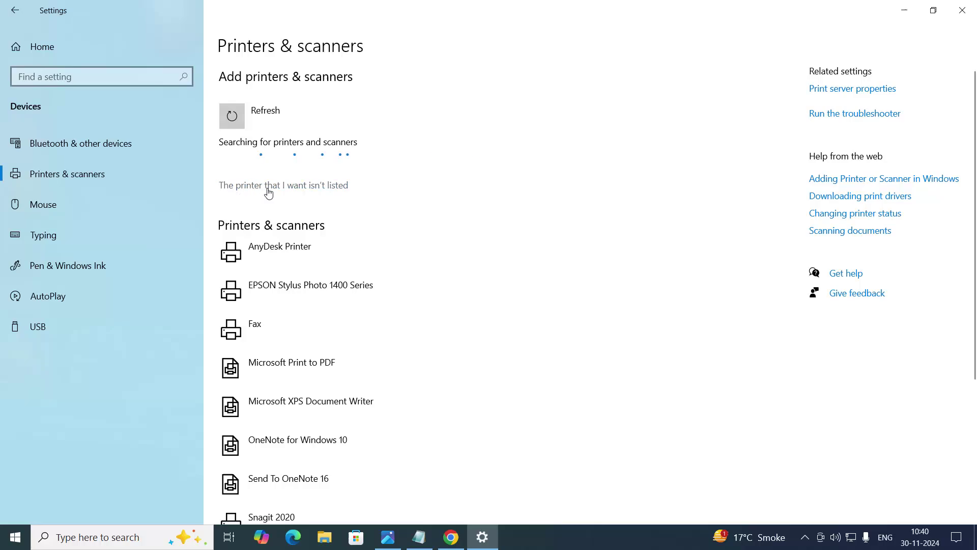
pyautogui.click(337, 191)
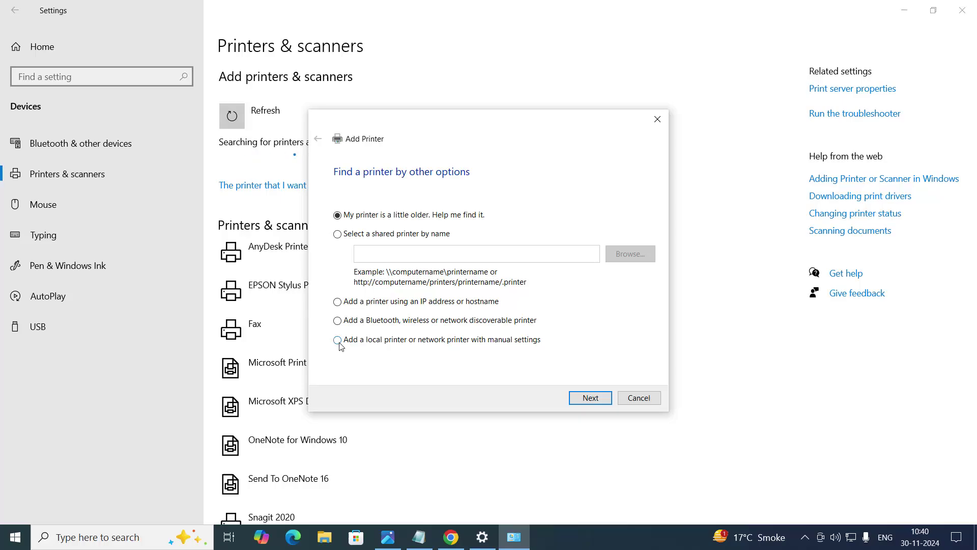
pyautogui.click(340, 343)
pyautogui.click(591, 398)
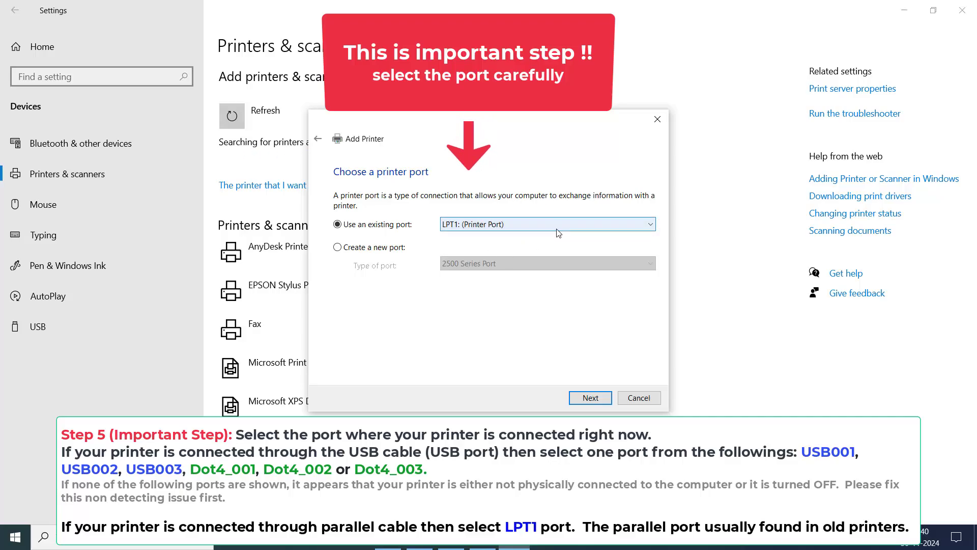
# Use existing port USB001 (Virtual Printer Port for USB) for the new printer and continue.
pyautogui.click(642, 224)
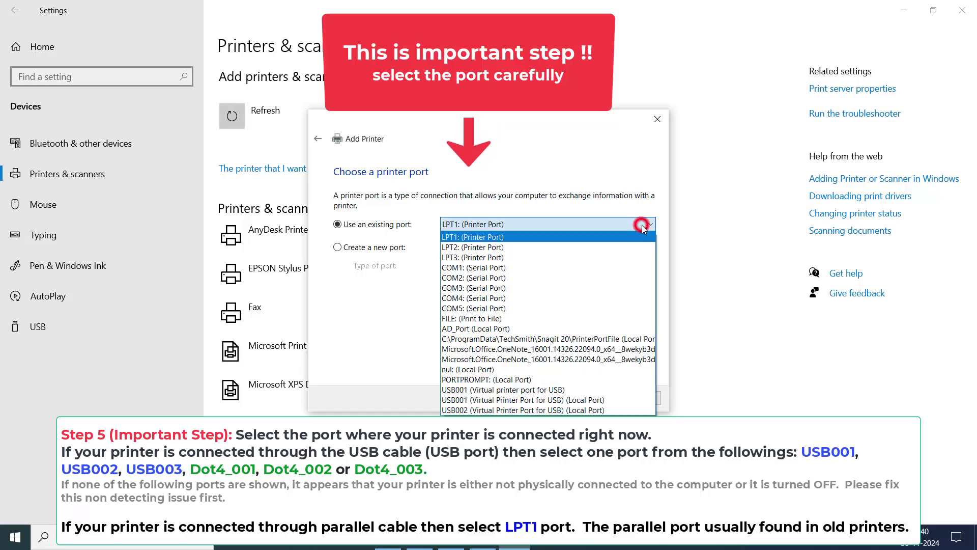
pyautogui.click(511, 400)
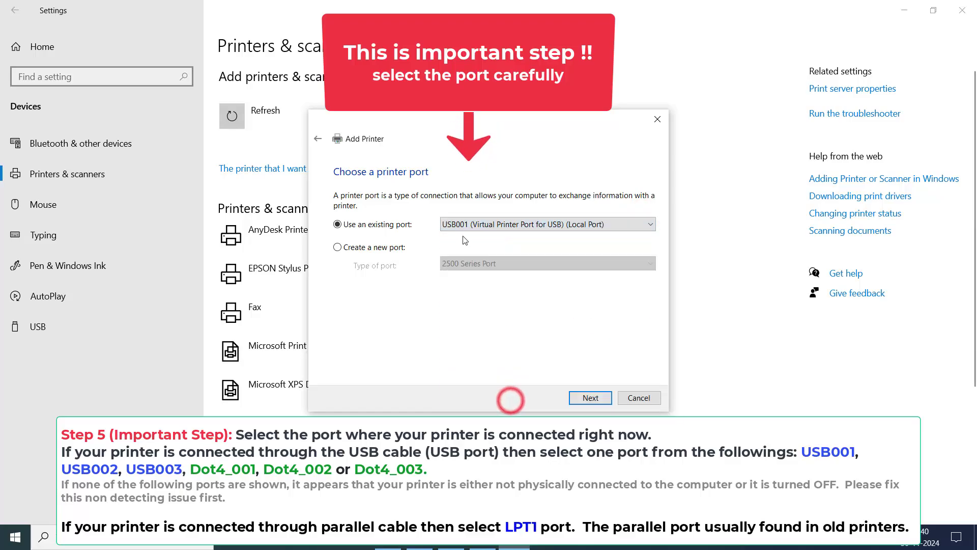
pyautogui.click(606, 402)
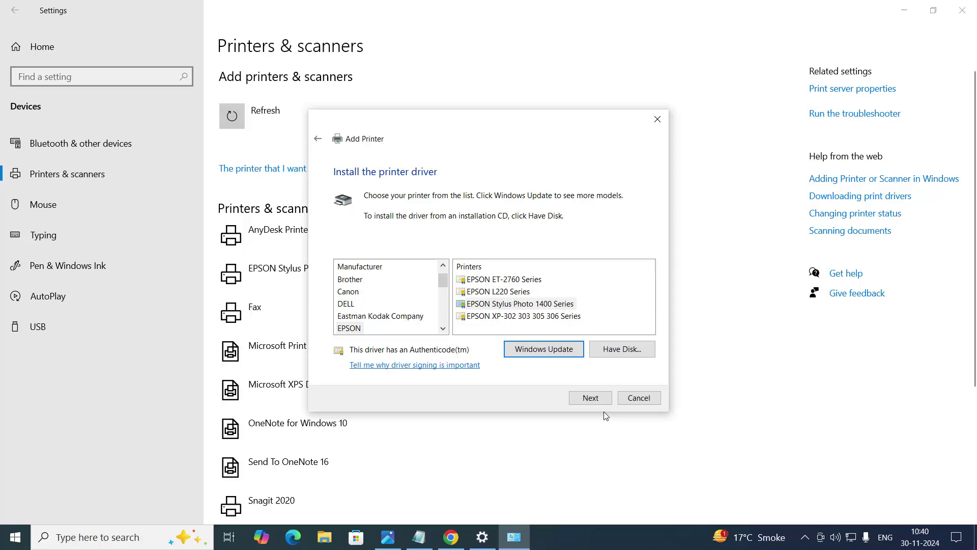
# Load the E_GF1BUA driver from Downloads > epson-stylus-1400-basic-inf-driver-32-64bit > 64bit using Have Disk.
pyautogui.click(622, 355)
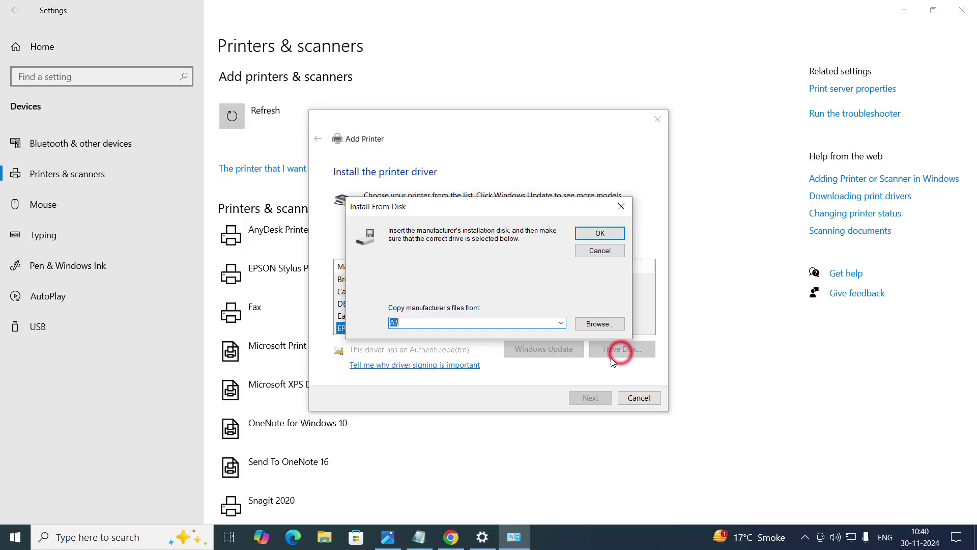
pyautogui.click(603, 324)
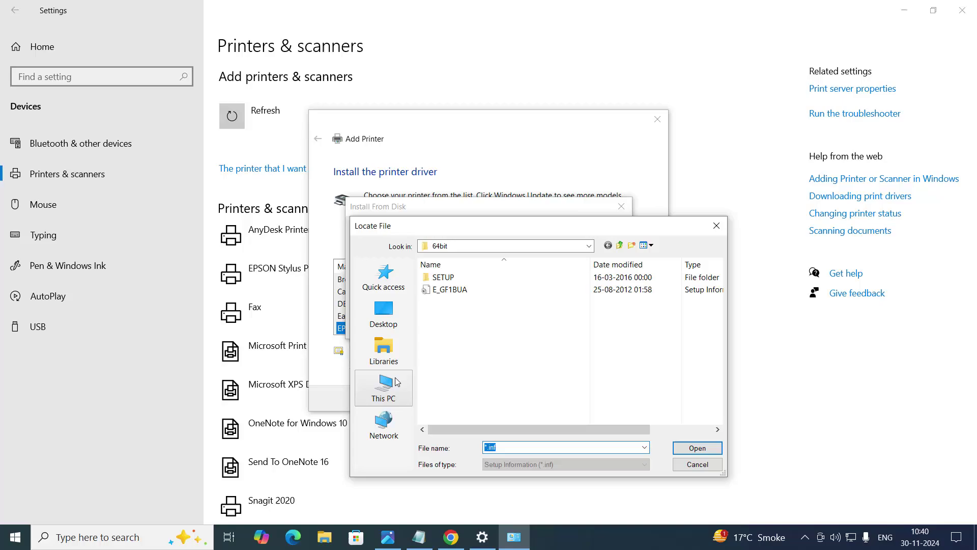
pyautogui.click(589, 246)
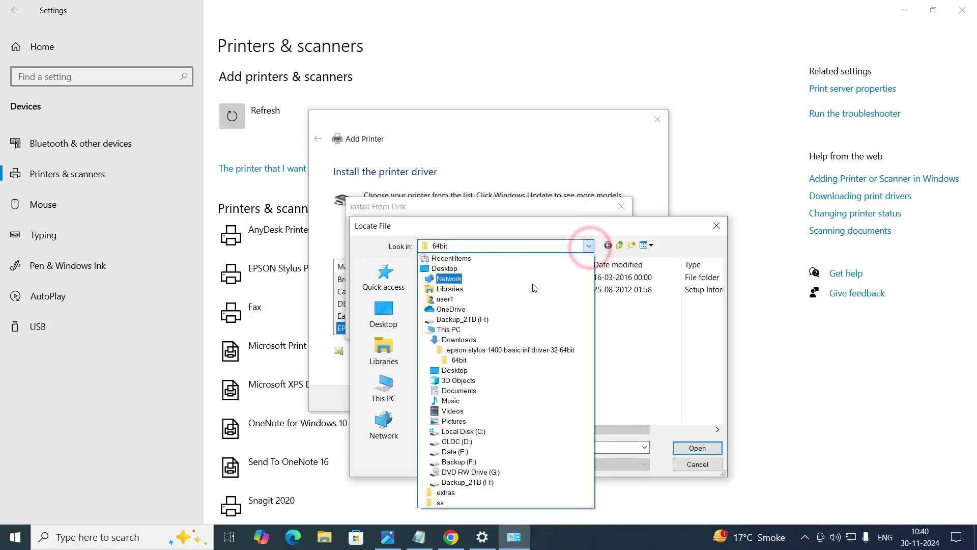
pyautogui.click(465, 339)
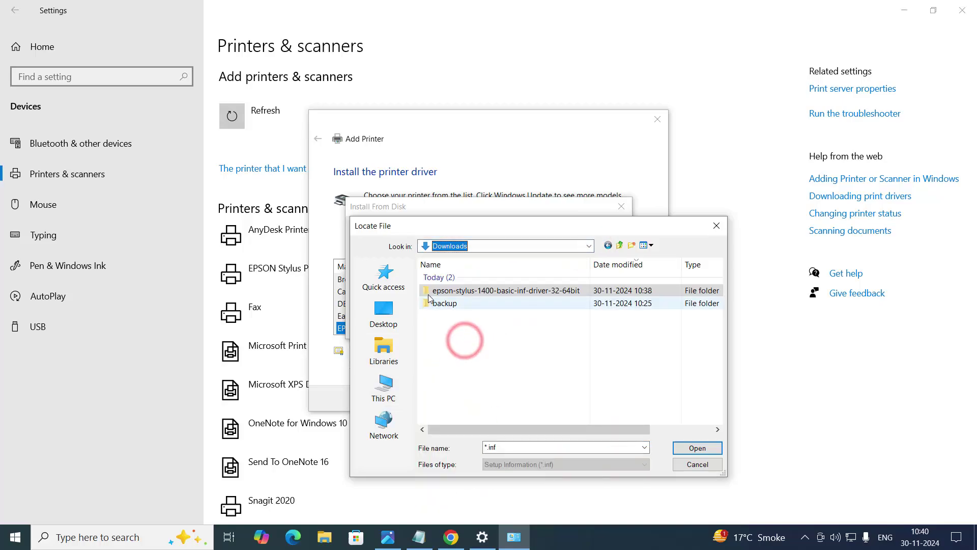
pyautogui.doubleClick(473, 291)
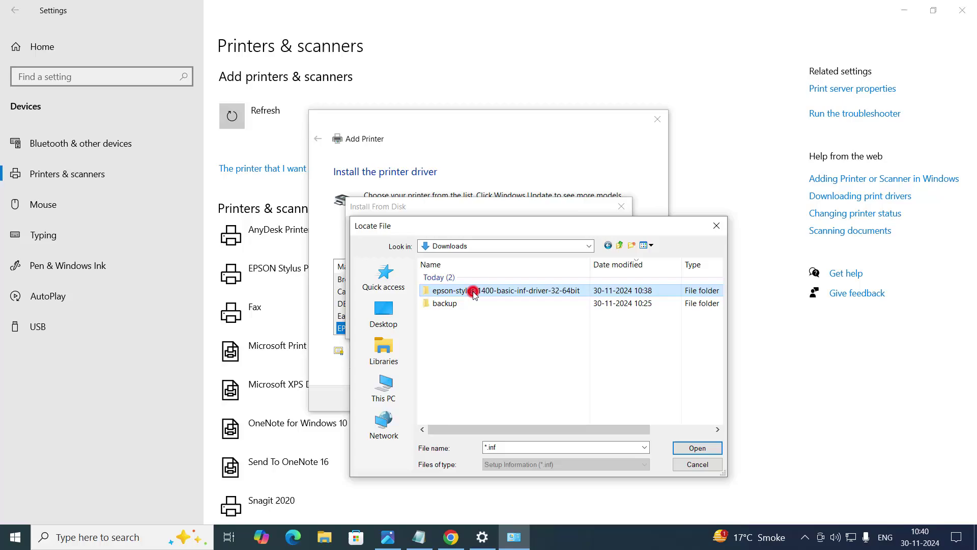
pyautogui.click(443, 291)
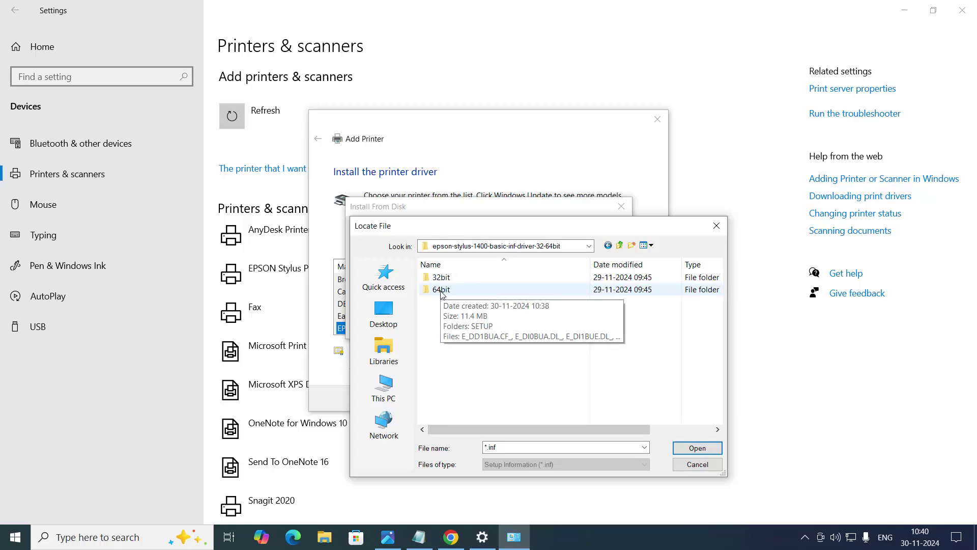
pyautogui.doubleClick(442, 291)
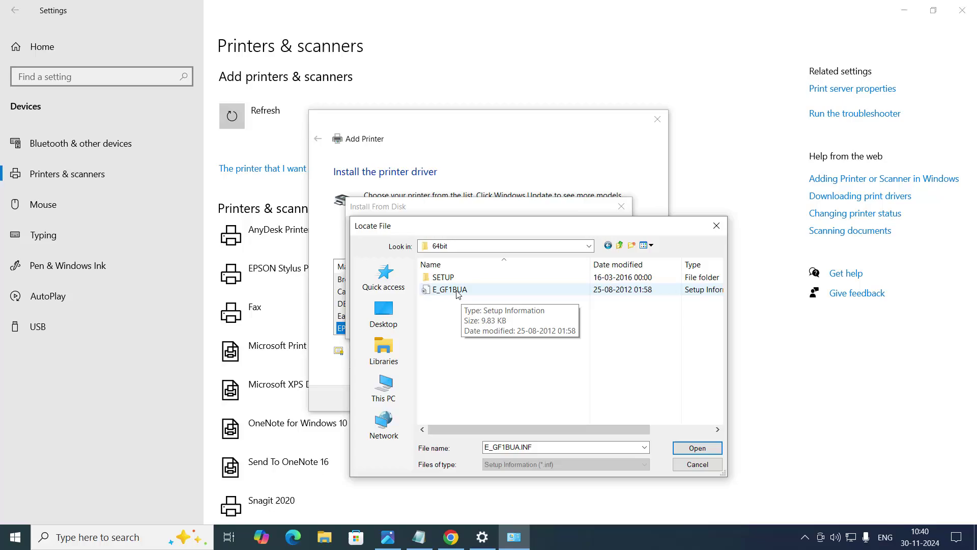
pyautogui.click(453, 289)
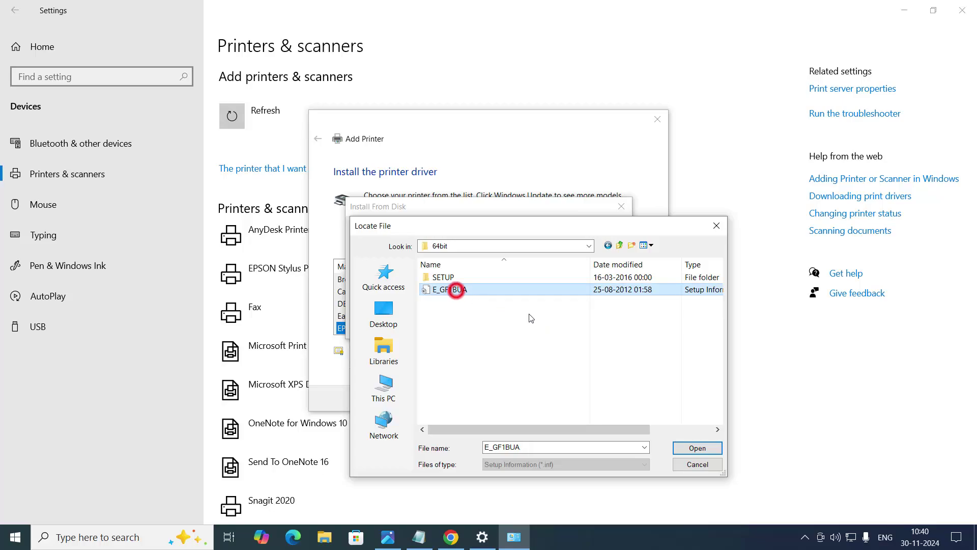
pyautogui.click(713, 450)
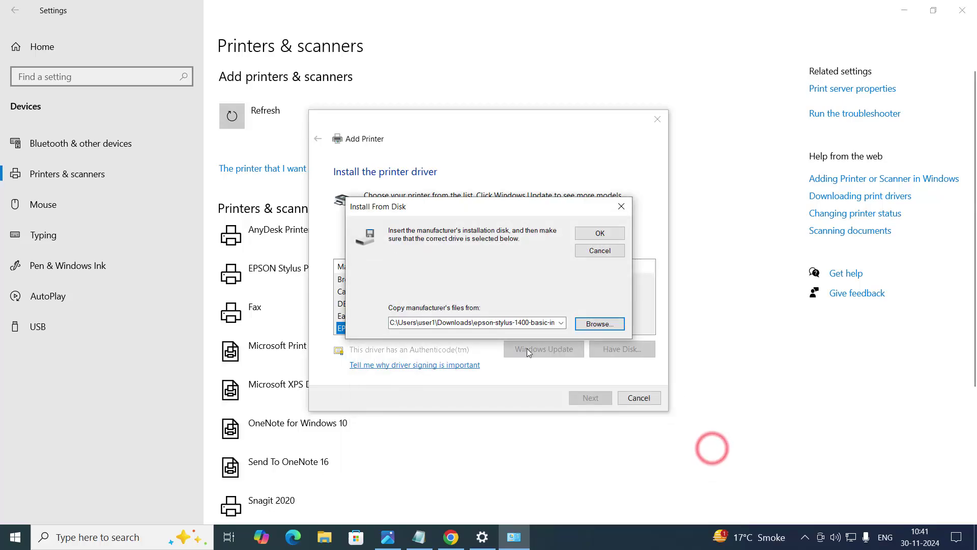
pyautogui.click(600, 233)
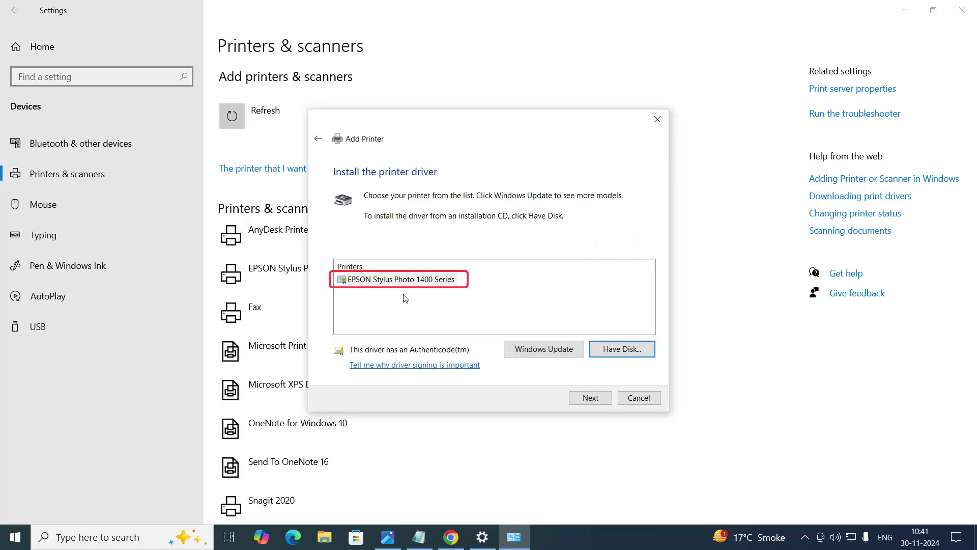
# Pick the EPSON Stylus Photo 1400 Series driver and replace the current driver.
pyautogui.click(375, 281)
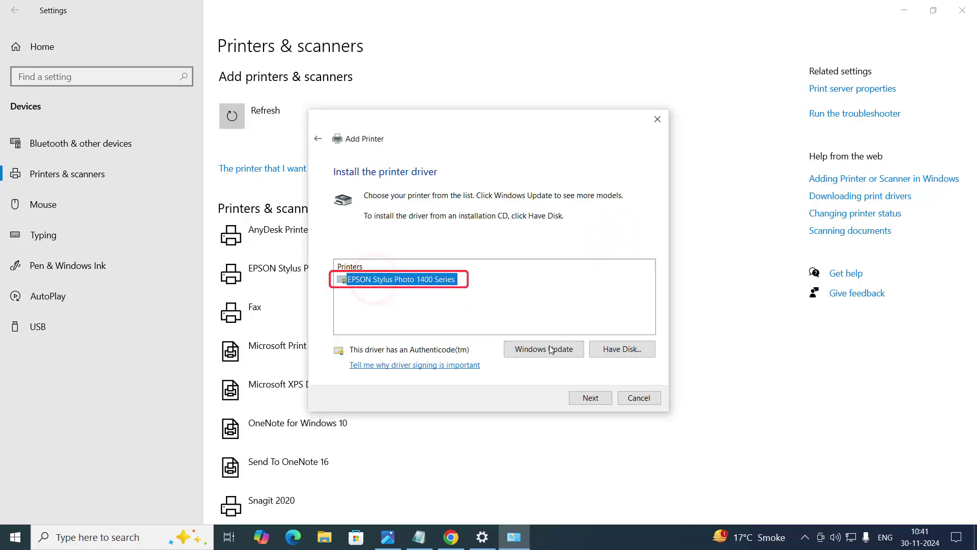
pyautogui.click(603, 404)
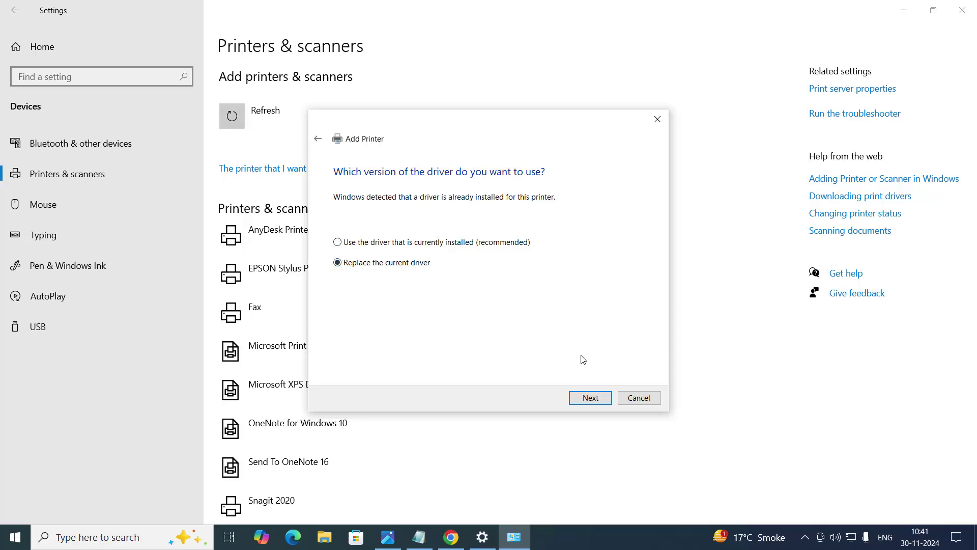
pyautogui.click(599, 398)
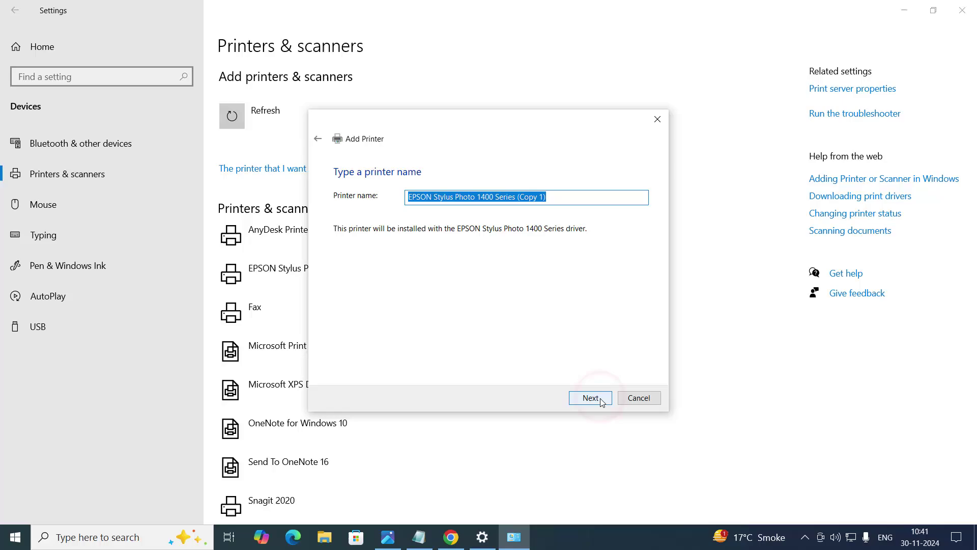
# Rename the printer to 'EPSON Stylus Photo 1400 Series 2' and install it without sharing.
pyautogui.click(527, 206)
pyautogui.moveTo(517, 198); pyautogui.dragTo(556, 199)
pyautogui.write('2')
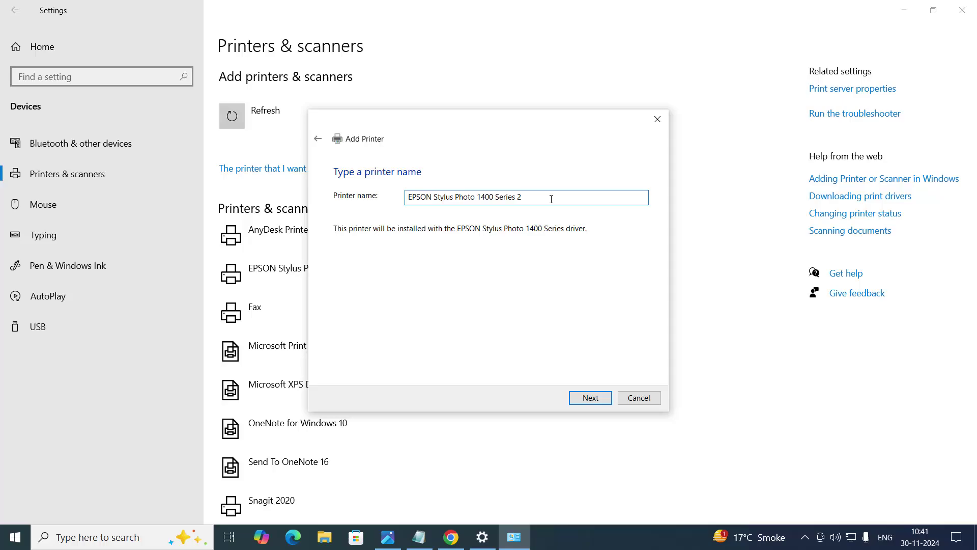
pyautogui.tripleClick(550, 198)
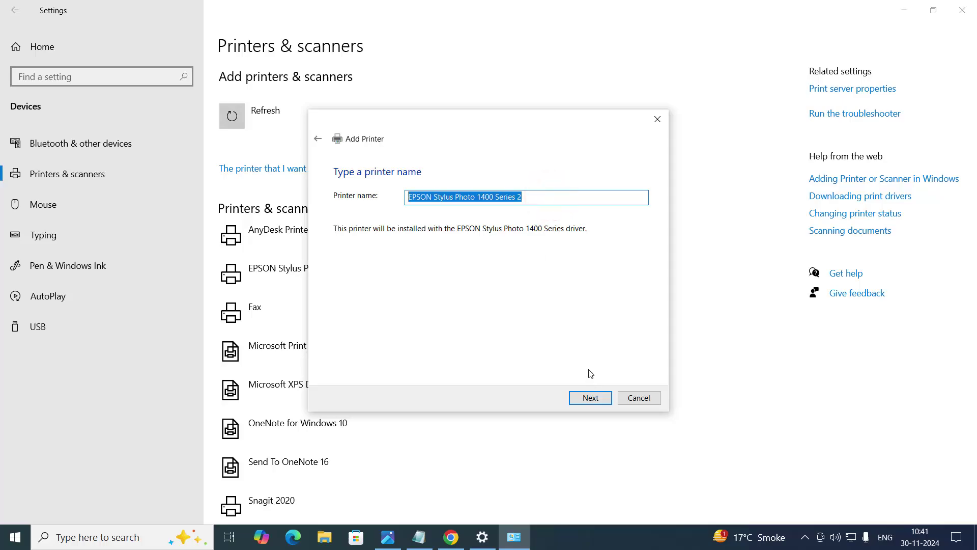
pyautogui.click(535, 369)
pyautogui.click(598, 399)
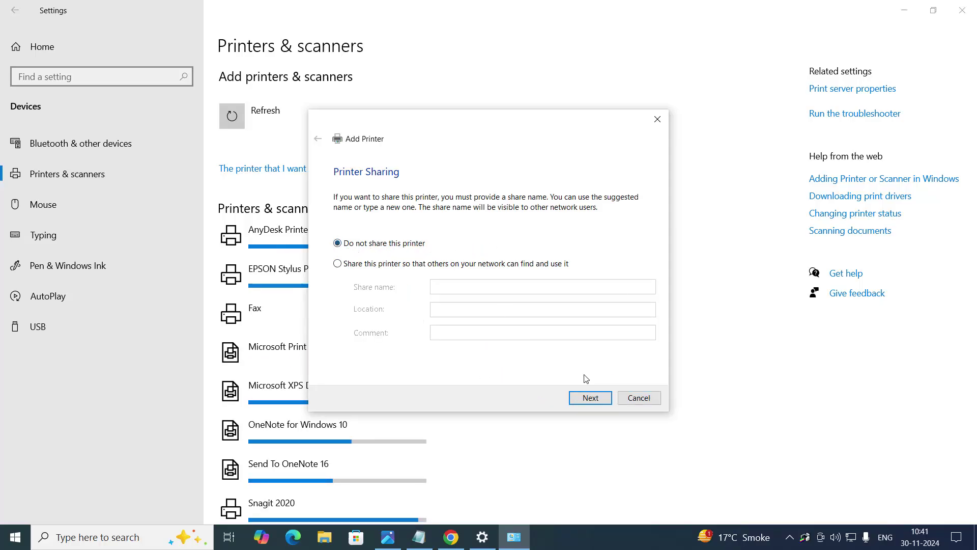
pyautogui.click(605, 402)
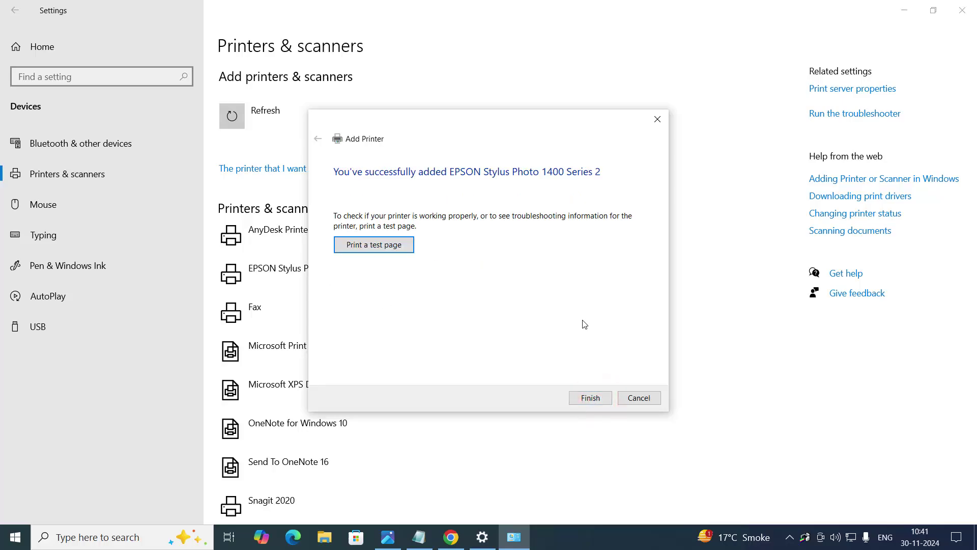
# Finish the wizard and select EPSON Stylus Photo 1400 Series 2 in Printers & scanners.
pyautogui.click(595, 400)
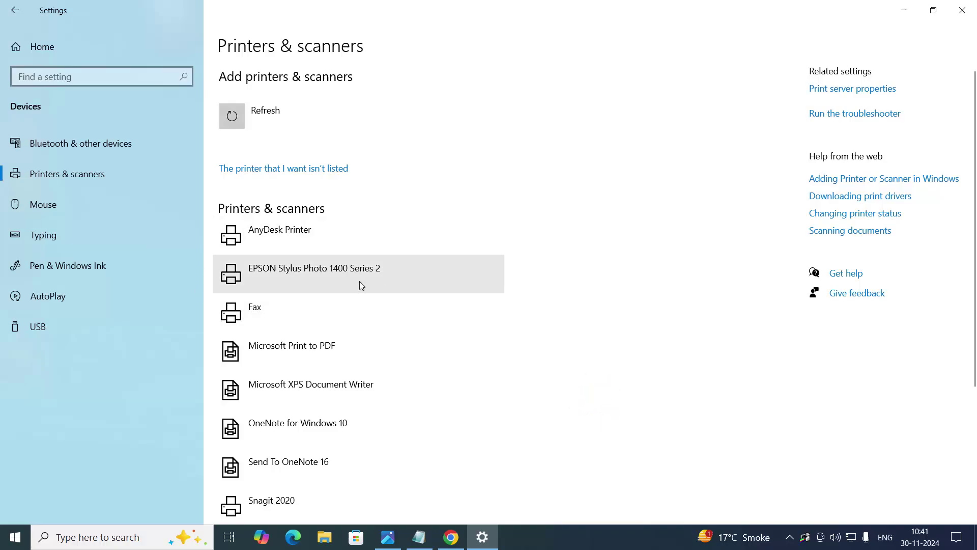
pyautogui.click(304, 274)
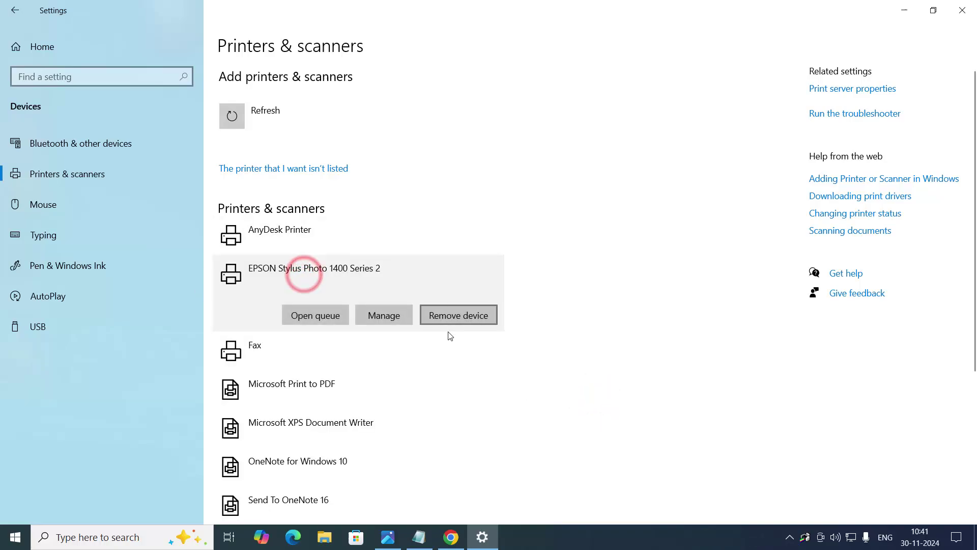